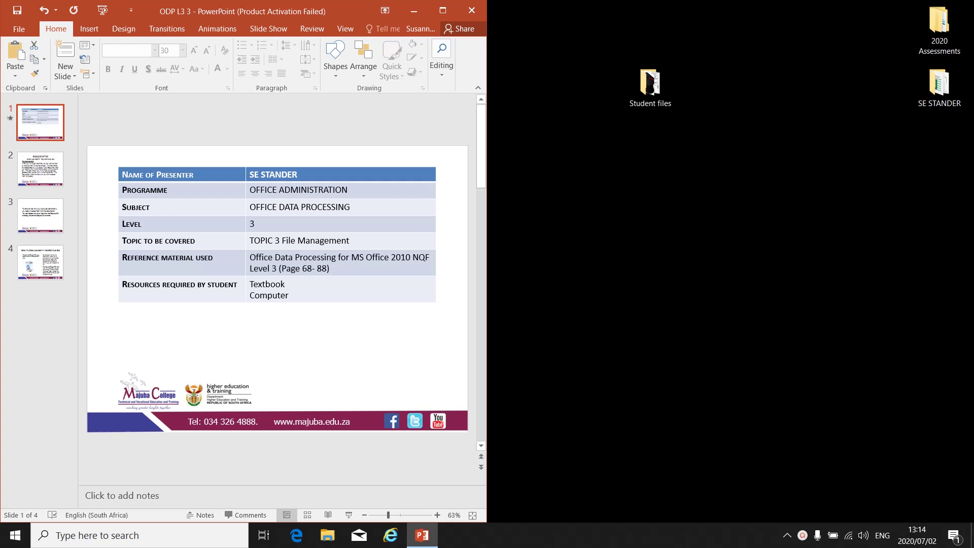
Go through slide 2 on the Recycle Bin to slide 3 on permanent deletion.
click(64, 156)
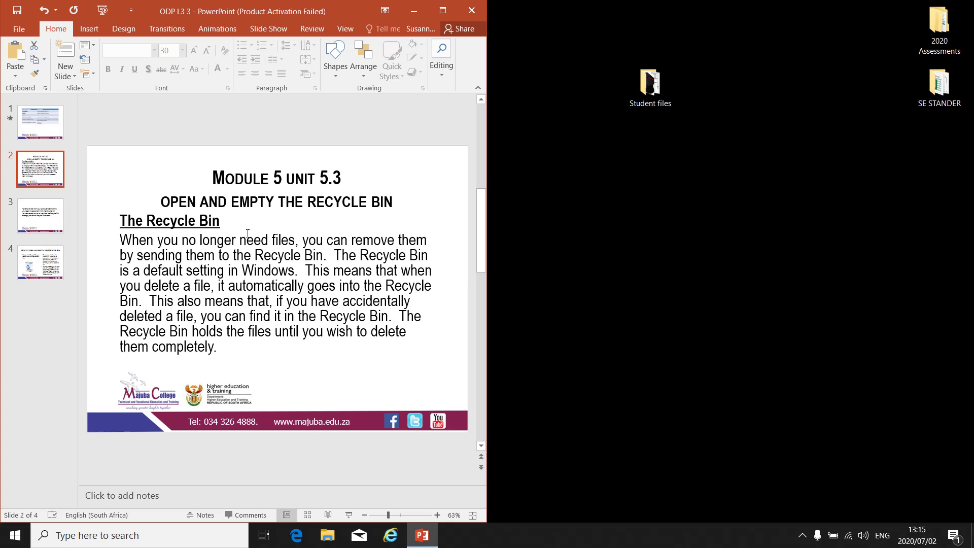
click(28, 223)
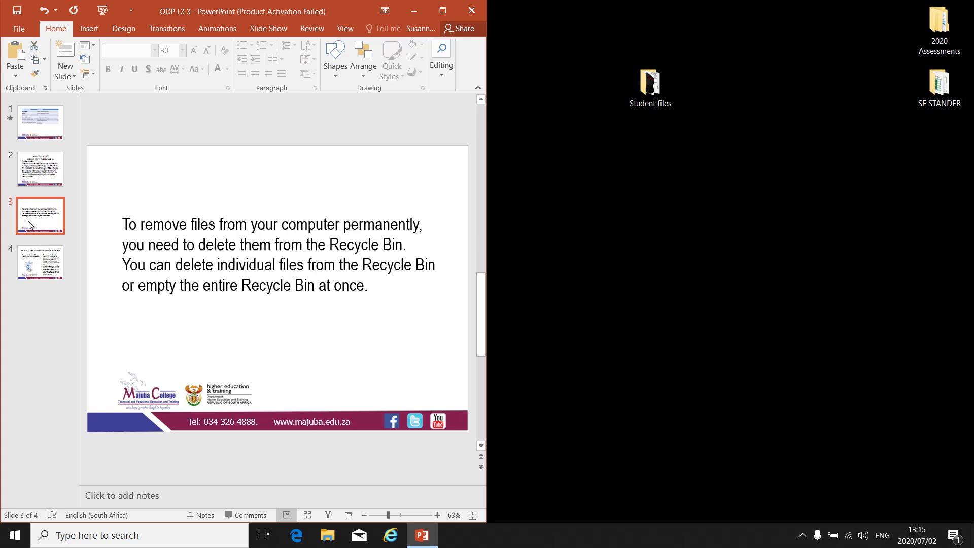
Show slide 4 and move the PowerPoint window right to reveal the desktop icons.
click(30, 264)
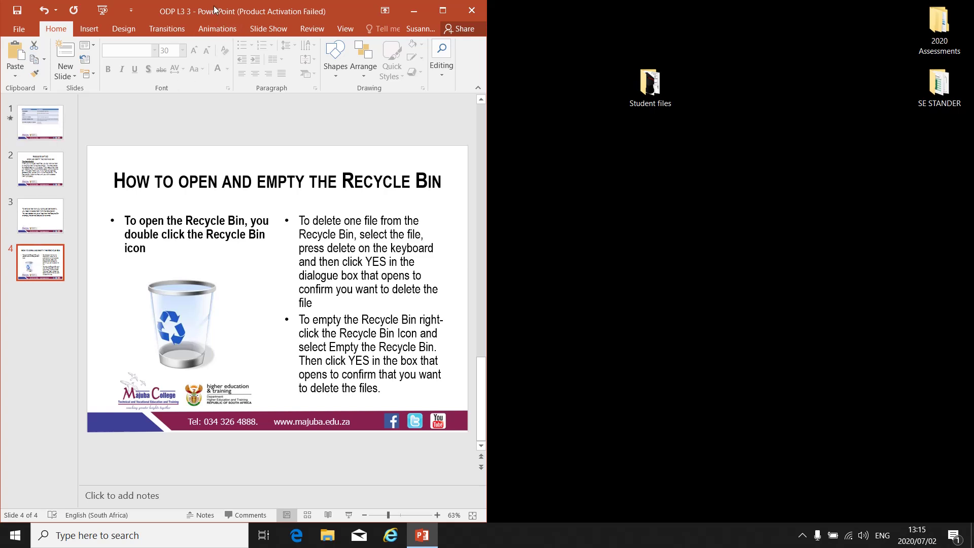
drag(215, 17, 618, 16)
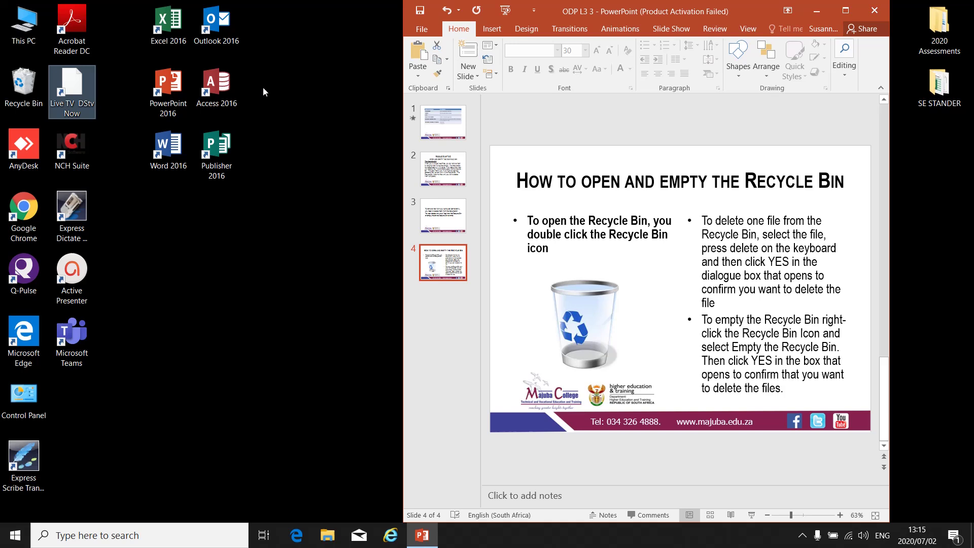
Open the Recycle Bin and snap it to the left half beside the presentation.
double_click(24, 84)
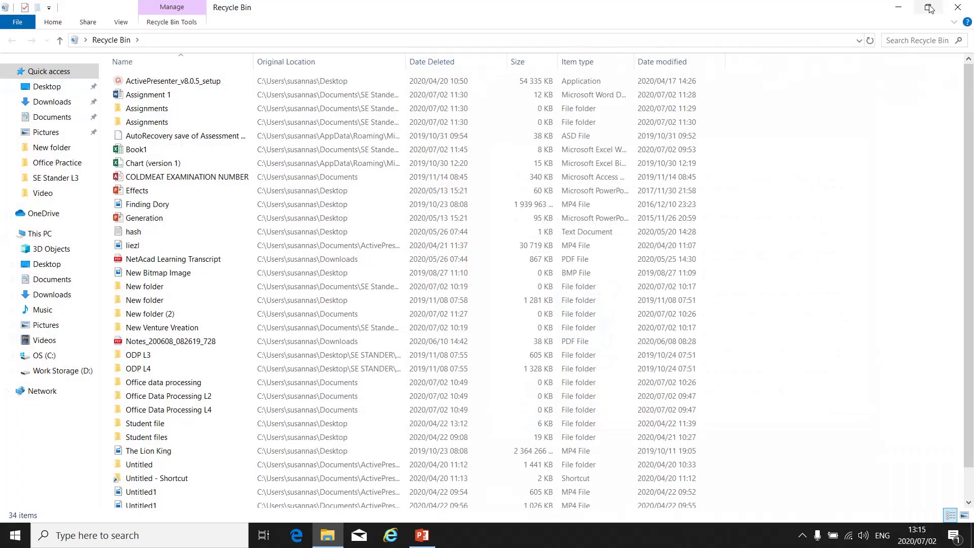
click(927, 7)
drag(533, 128, 2, 133)
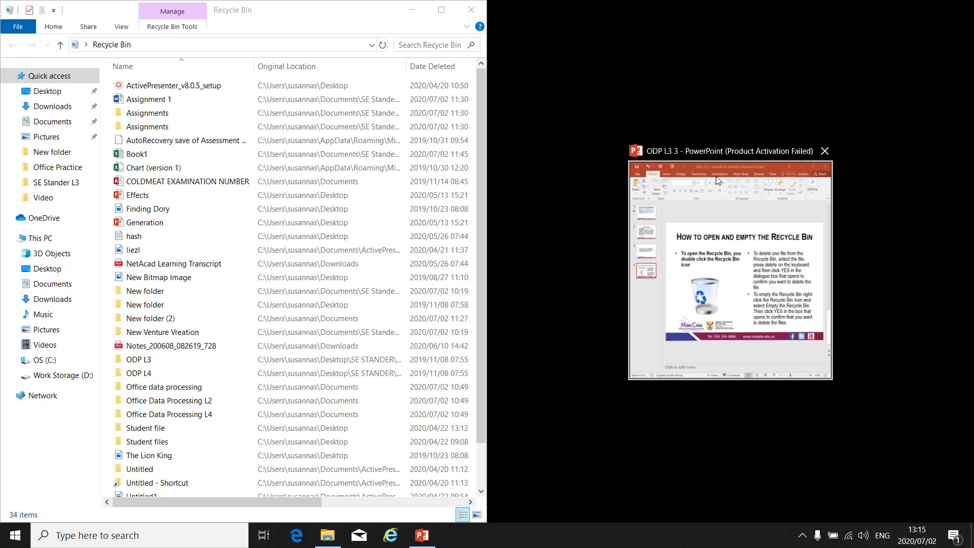
click(716, 177)
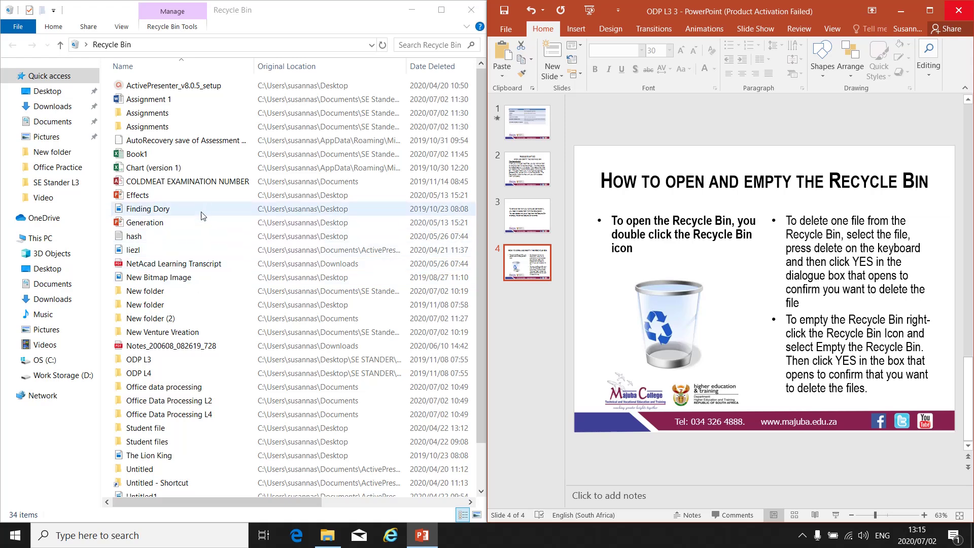
Permanently delete the Assignments folder from the Recycle Bin, confirming with Yes.
click(157, 132)
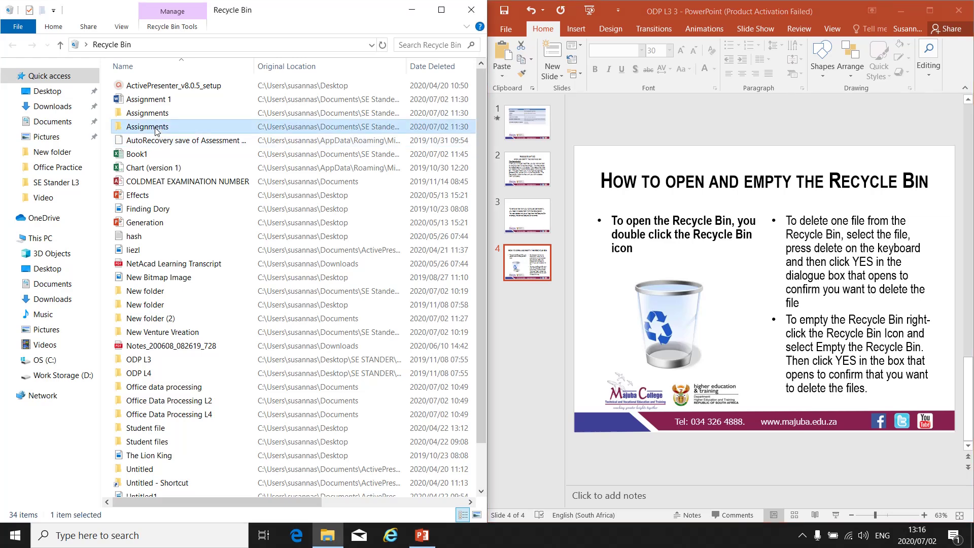
key(Delete)
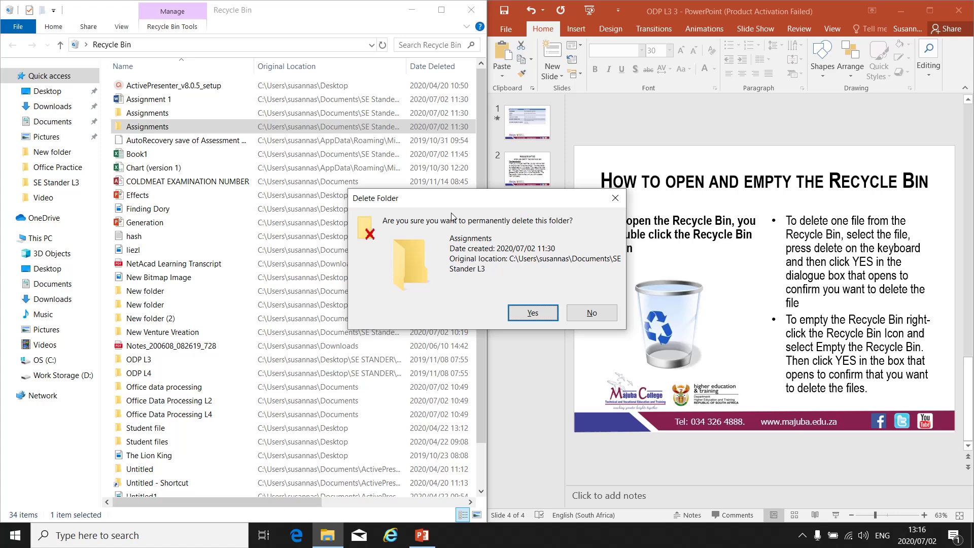
click(532, 313)
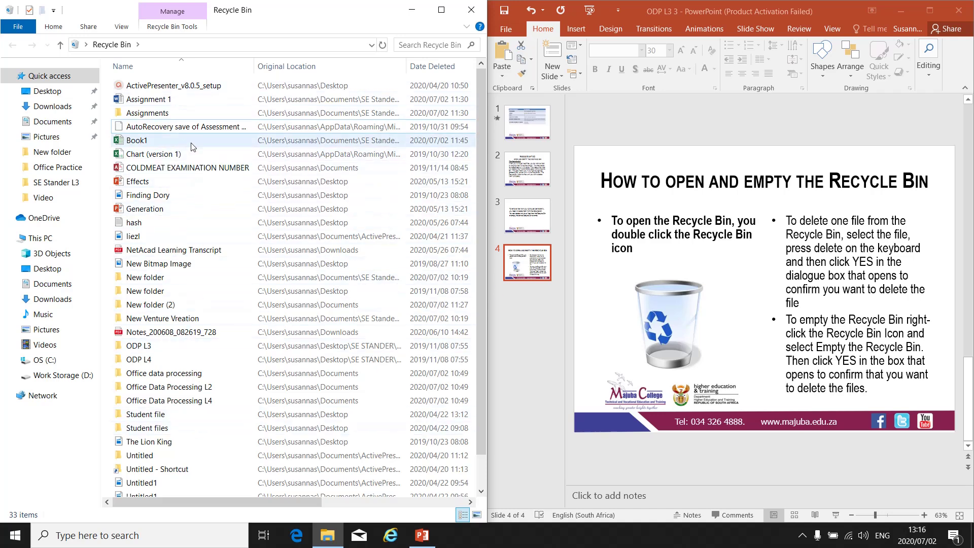
Permanently delete the Assignment 1 document, then check the remaining 32-item list.
click(186, 103)
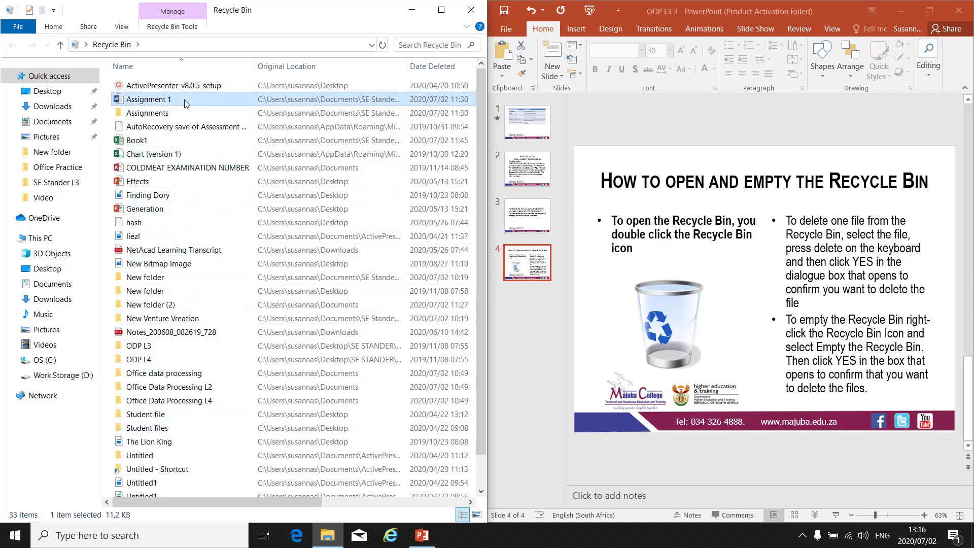
key(Delete)
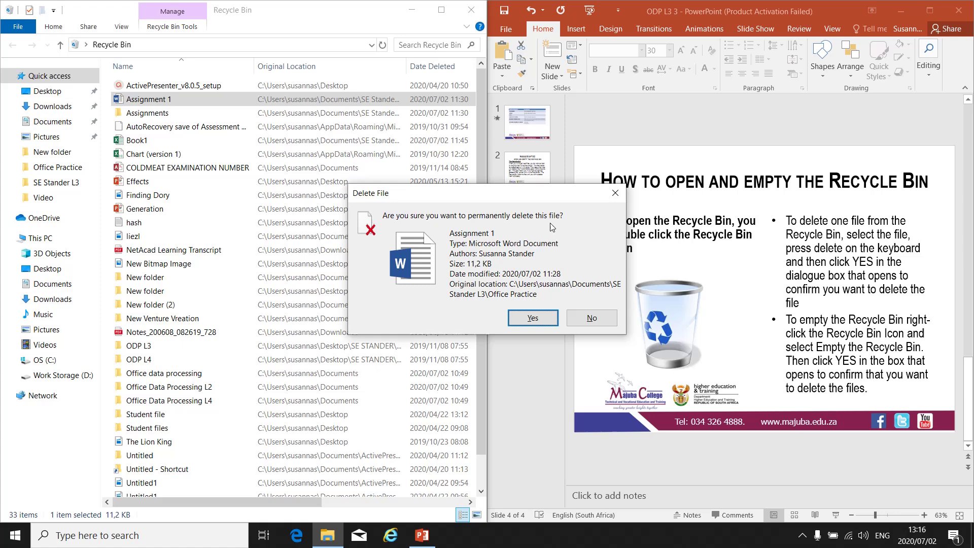
click(533, 318)
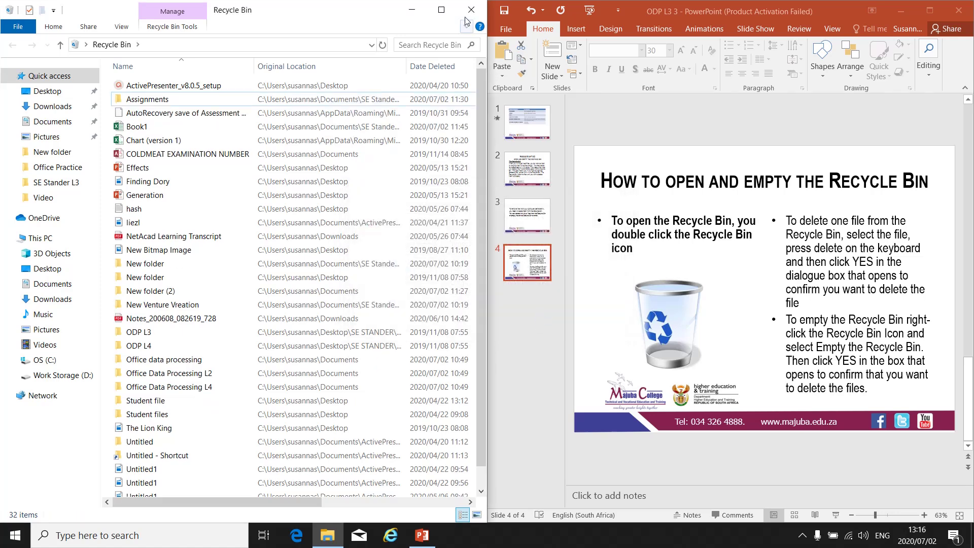
scroll(325, 201, down, 1)
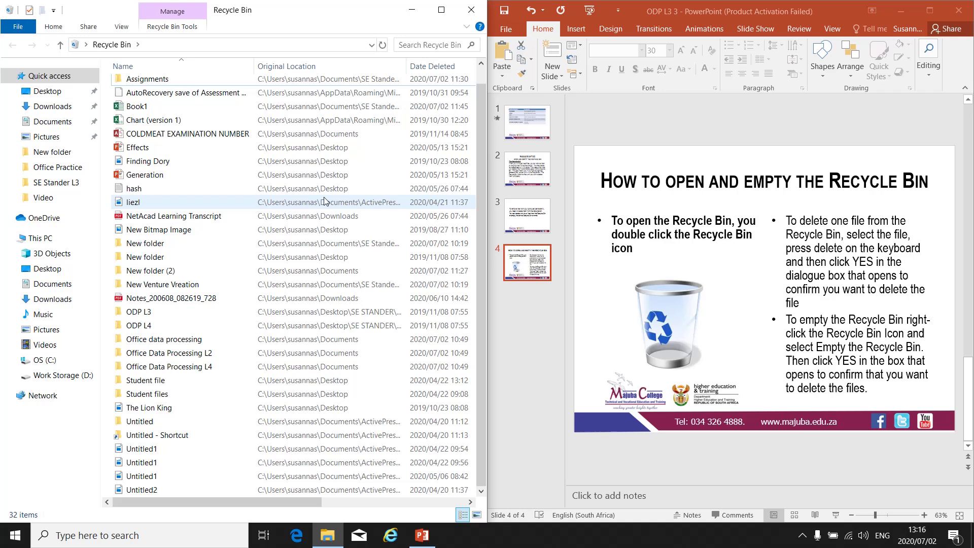
scroll(325, 201, up, 1)
scroll(325, 202, down, 1)
scroll(325, 202, up, 1)
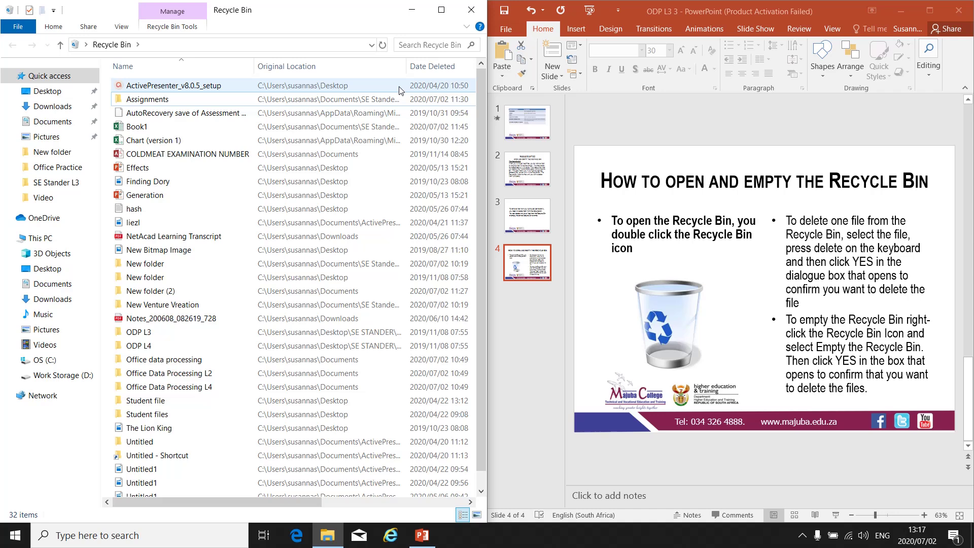
Close the Recycle Bin window, start Empty Recycle Bin from its desktop icon, then cancel.
click(471, 10)
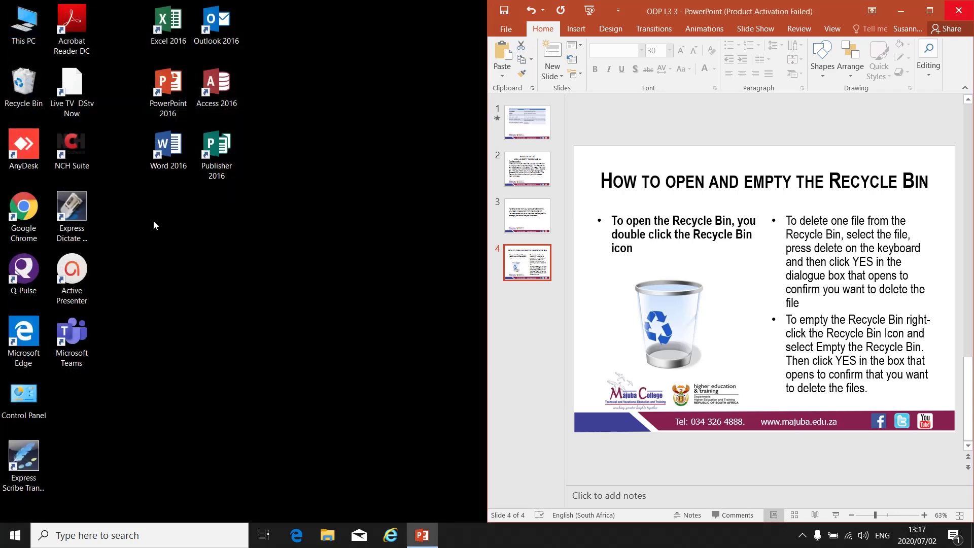
right_click(30, 90)
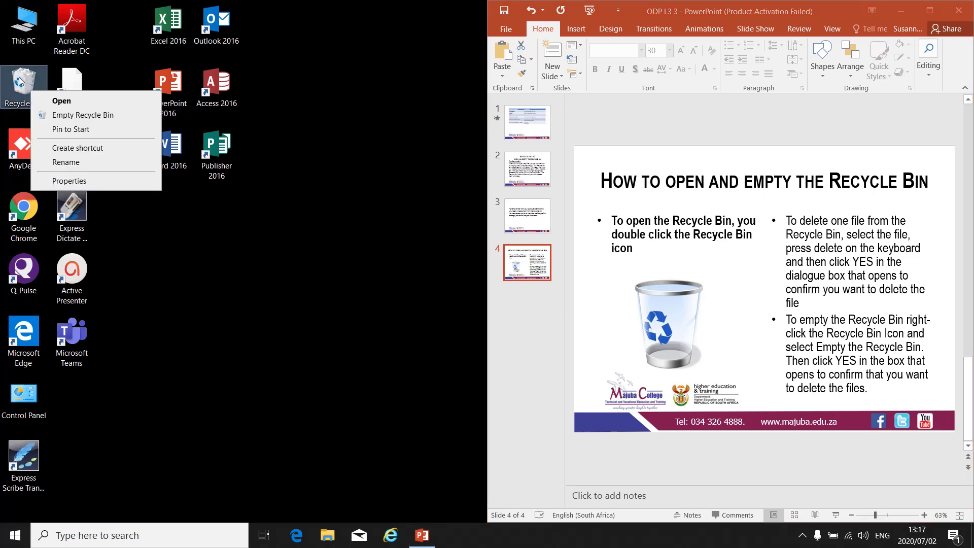
click(81, 116)
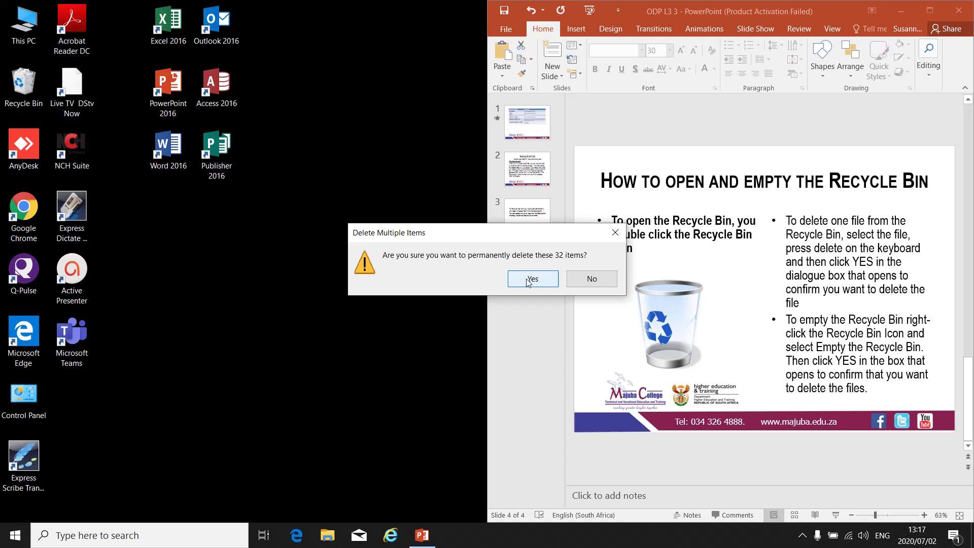
click(583, 279)
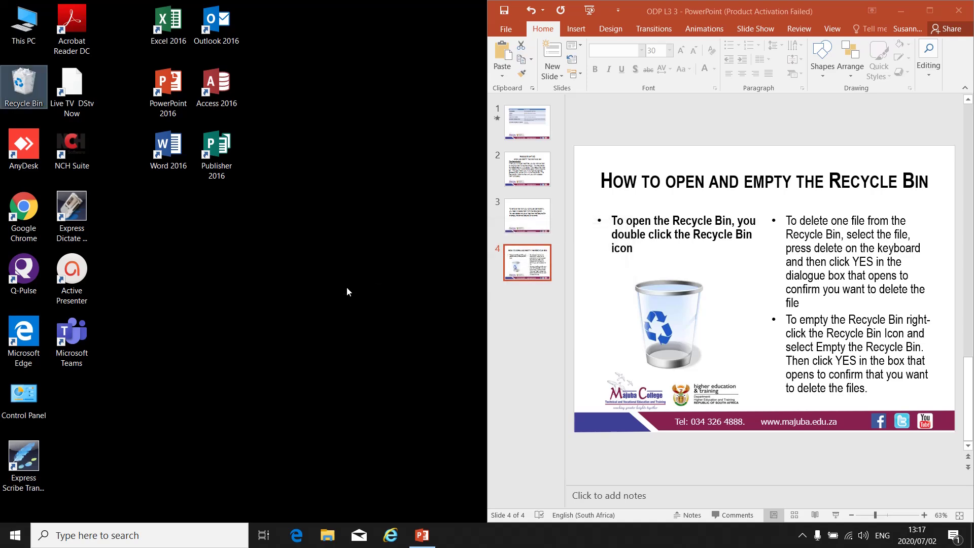
Reopen the Recycle Bin, permanently delete the first New folder, and close the window.
double_click(26, 90)
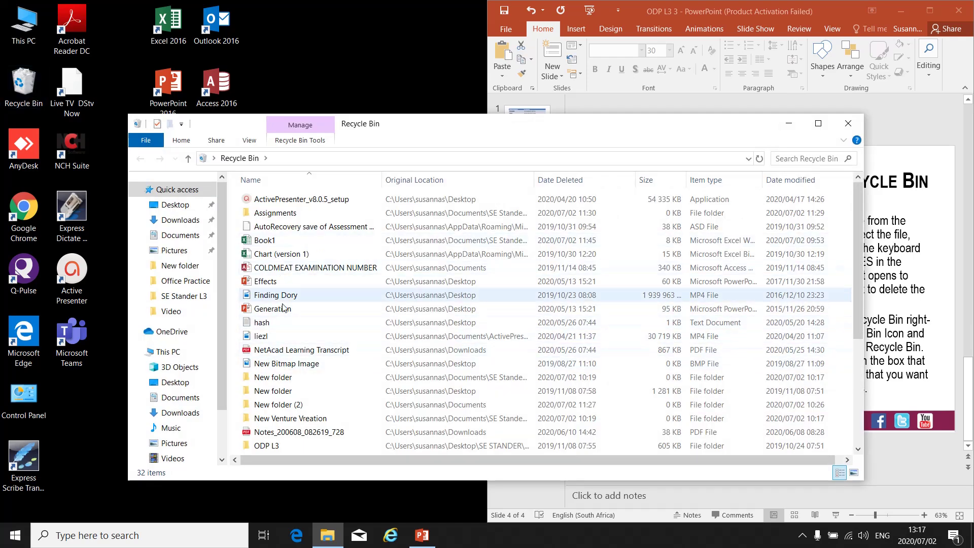
scroll(302, 313, down, 3)
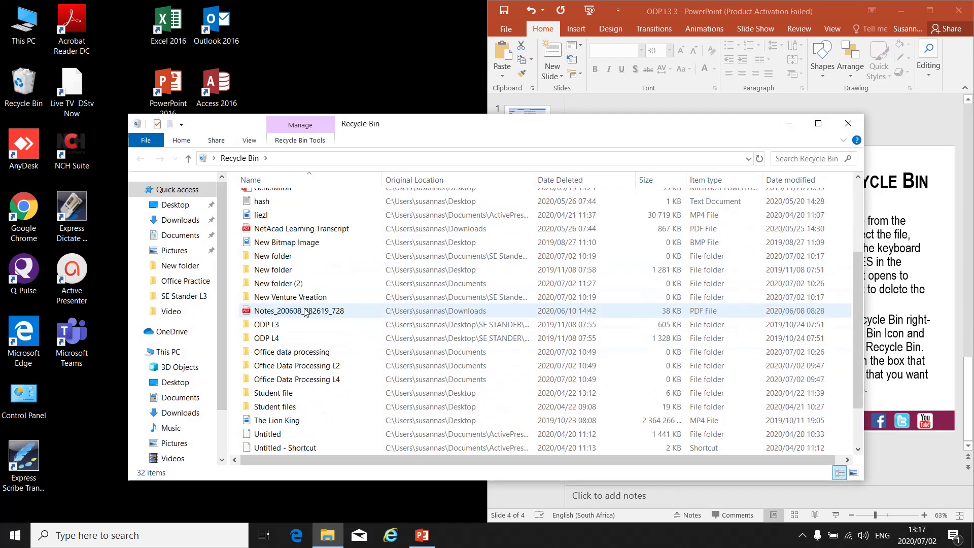
click(284, 256)
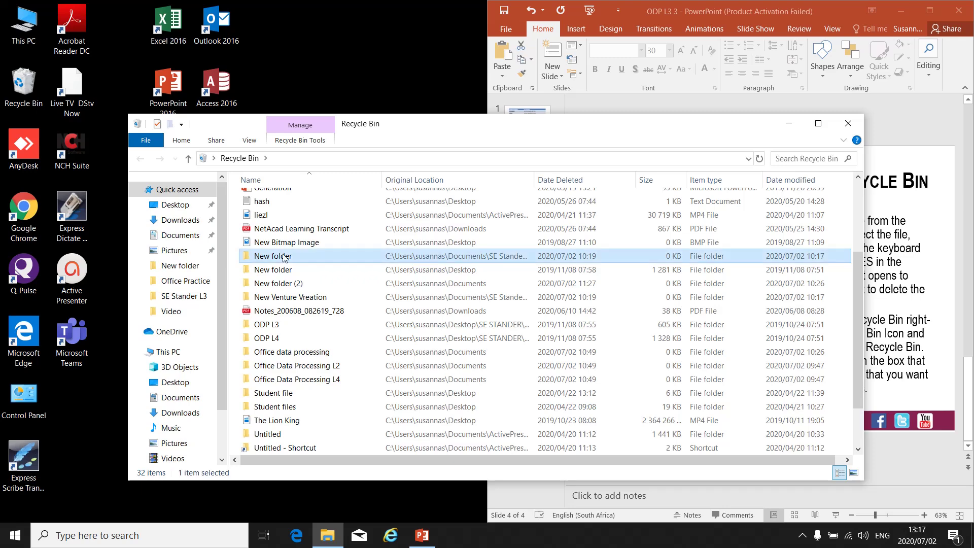
key(Delete)
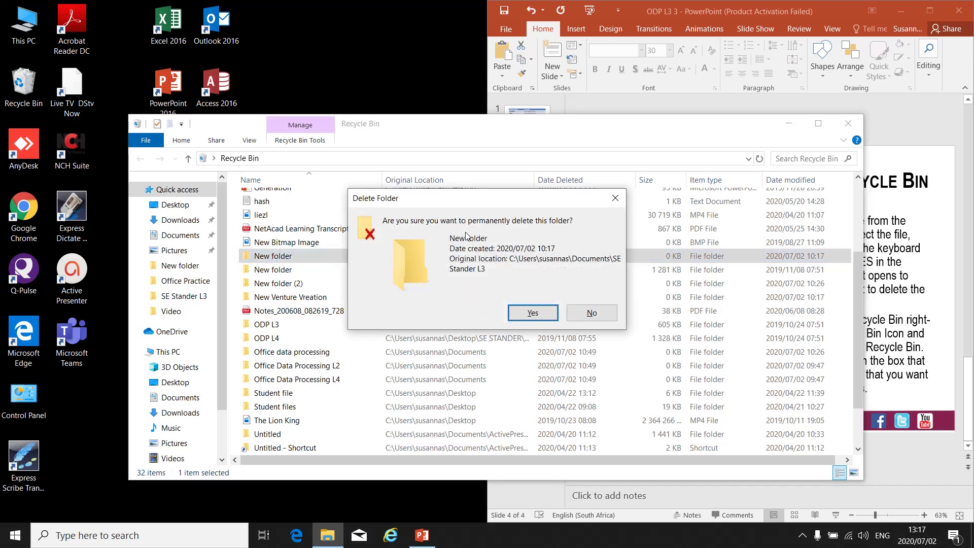
click(533, 314)
click(847, 123)
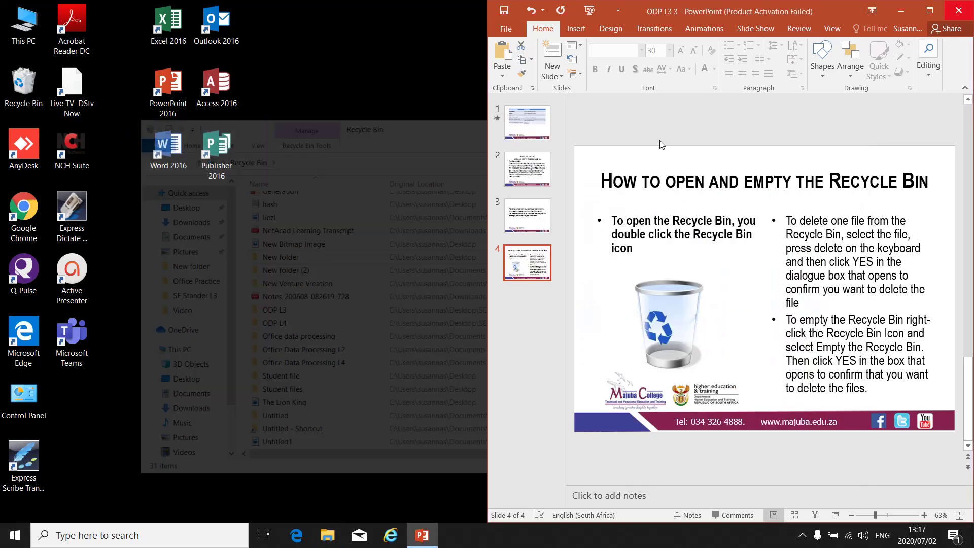
Choose Empty Recycle Bin from the desktop icon's context menu for all 31 items.
click(18, 87)
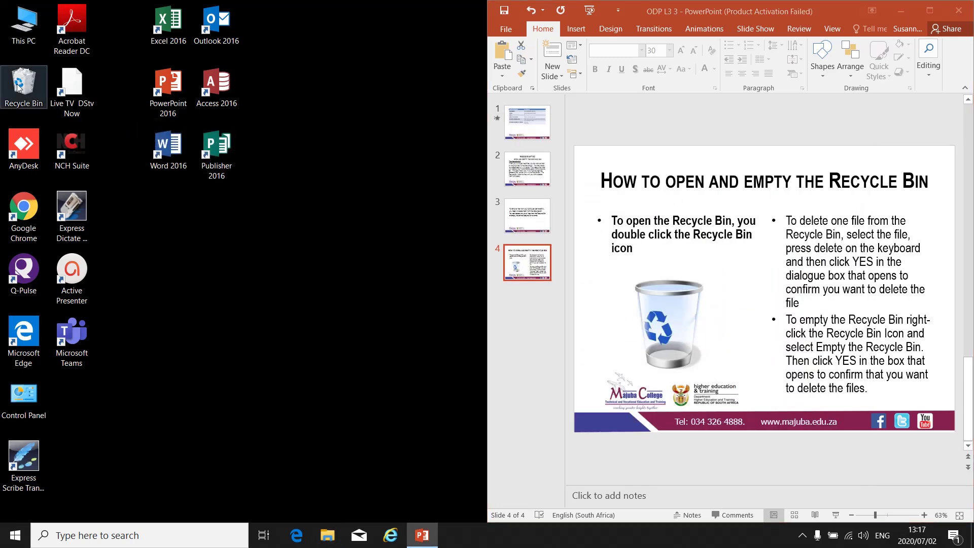
right_click(18, 87)
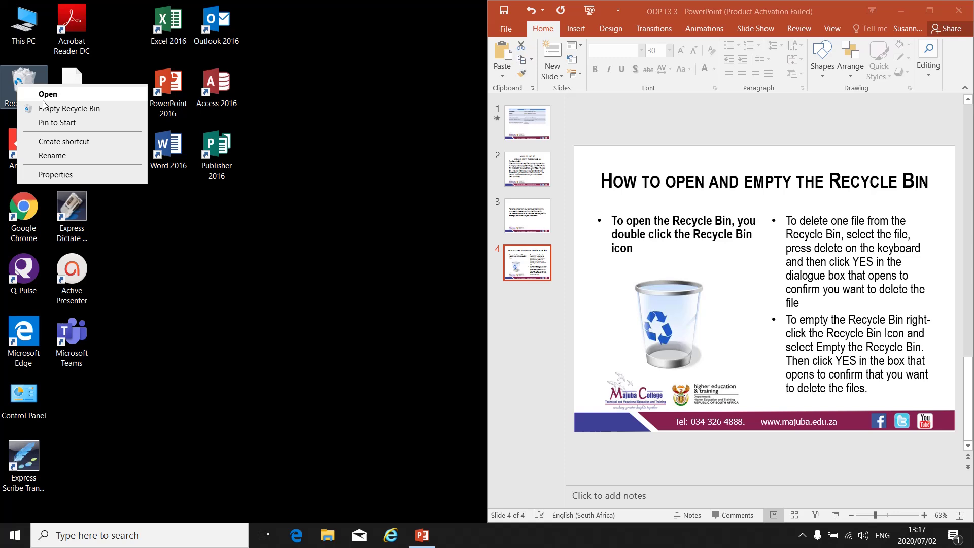
click(69, 109)
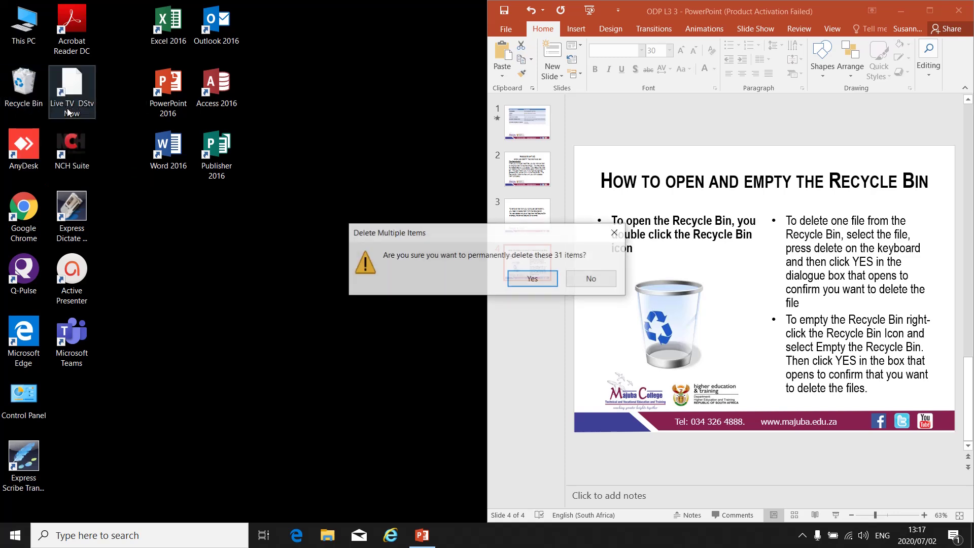